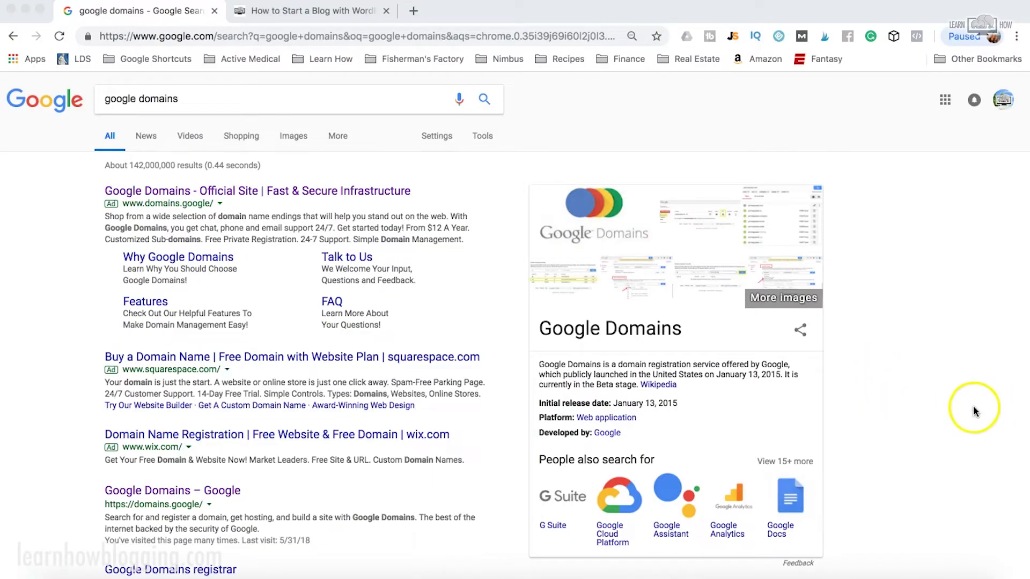
Open the official 'Google Domains – Google' result from the 'google domains' search results.
scroll(976, 412, "down", 2)
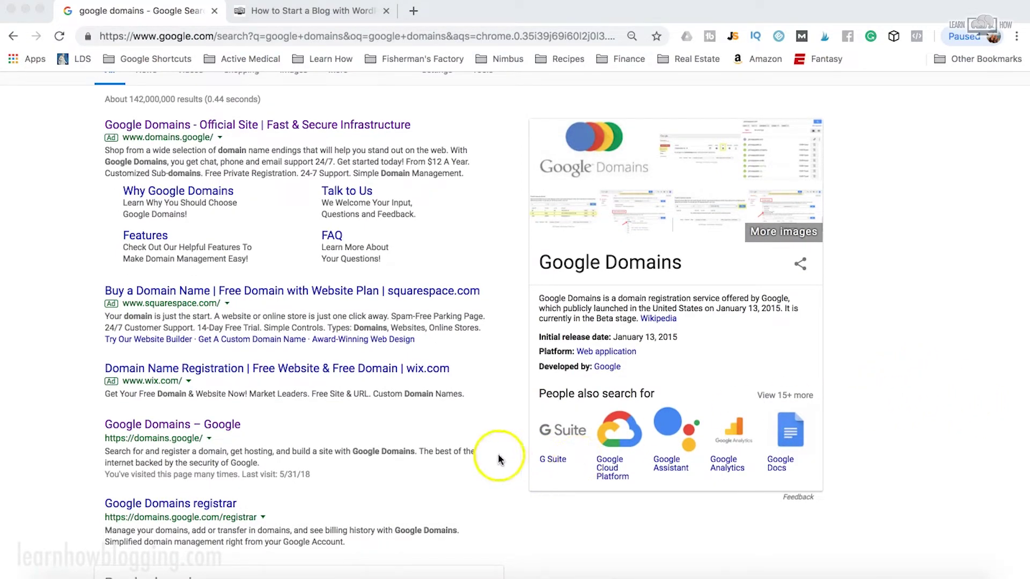
left_click(220, 425)
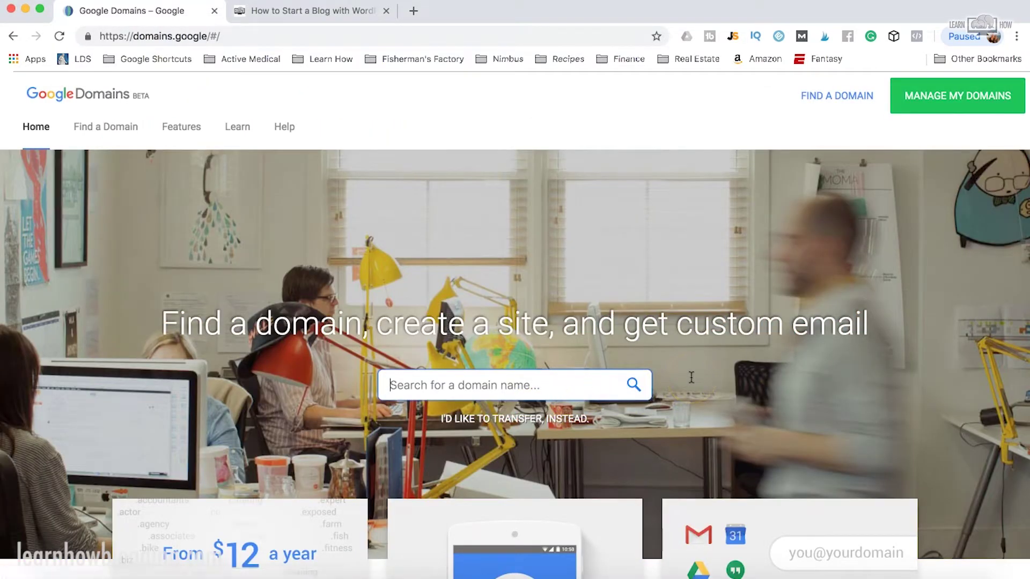
Start a domain search, entering 'catcostumesdi' toward catcostumesdiy.com in the search box.
scroll(692, 377, "down", 5)
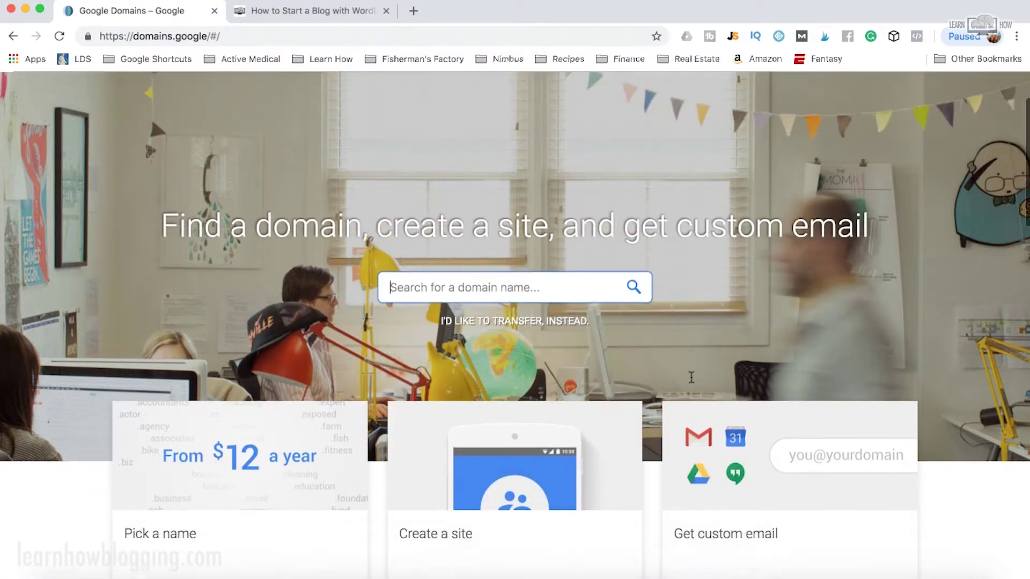
scroll(692, 377, "up", 1)
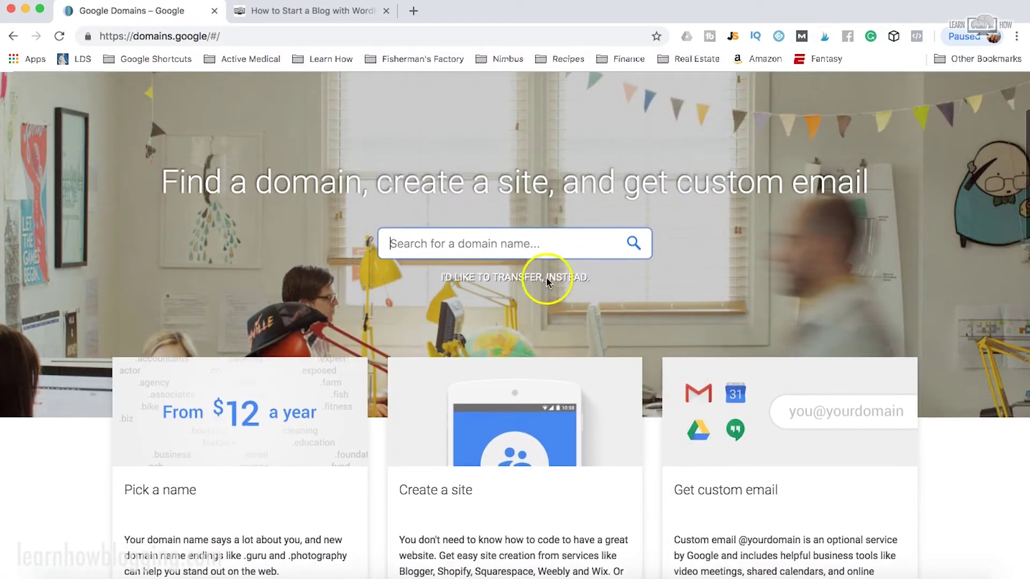
left_click(506, 248)
left_click(326, 261)
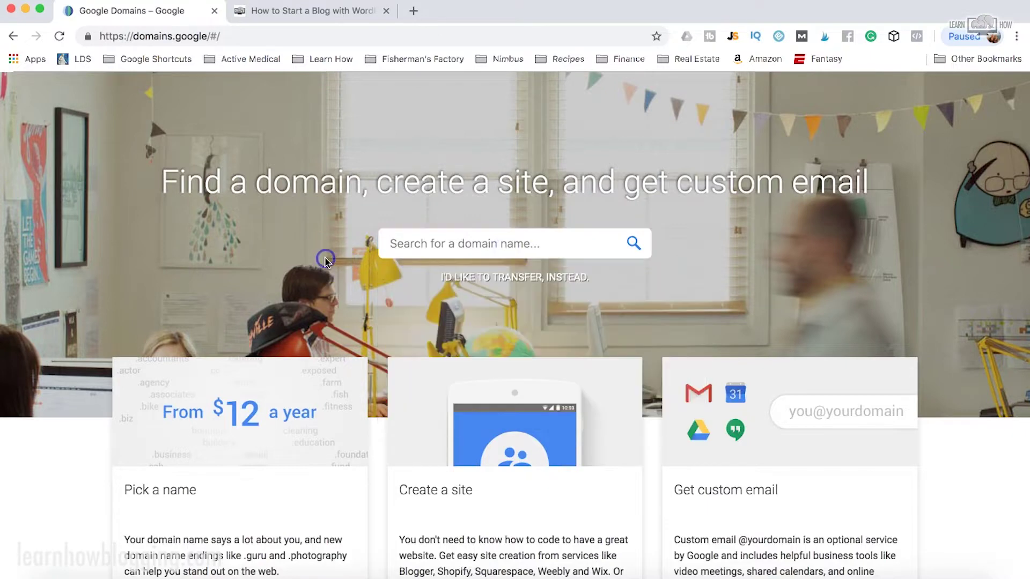
left_click(428, 241)
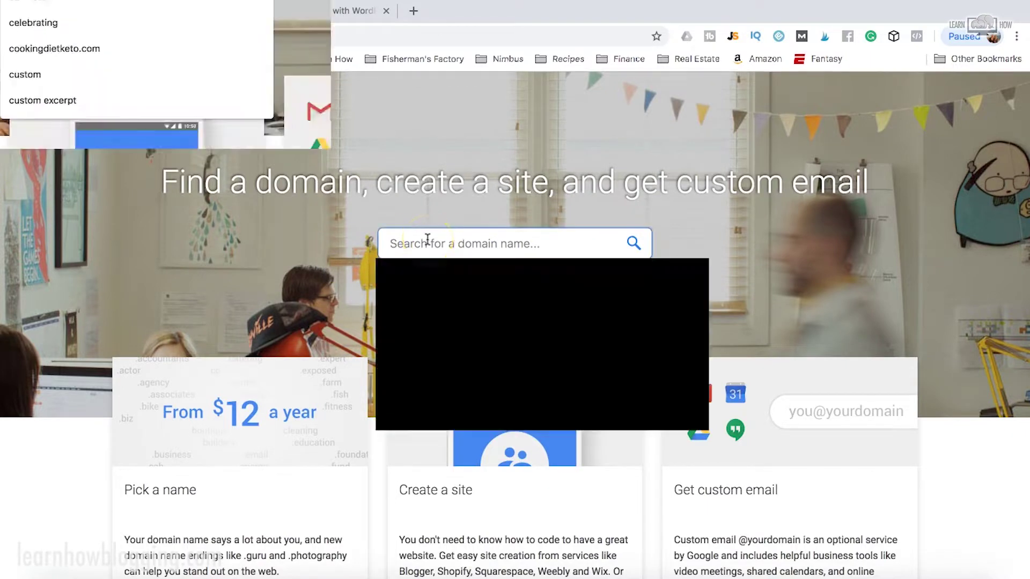
type("catcostume")
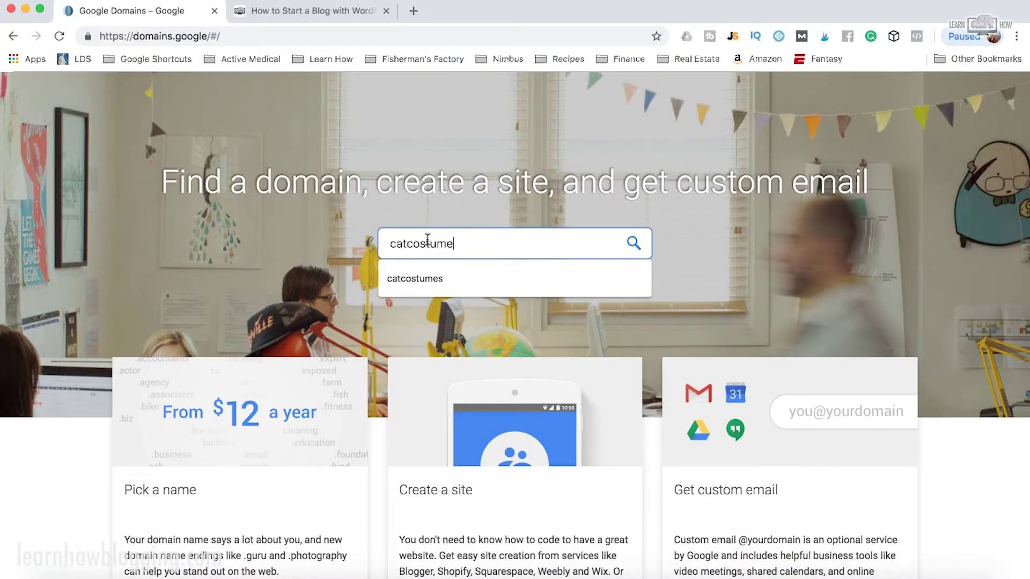
type("sdiy.com")
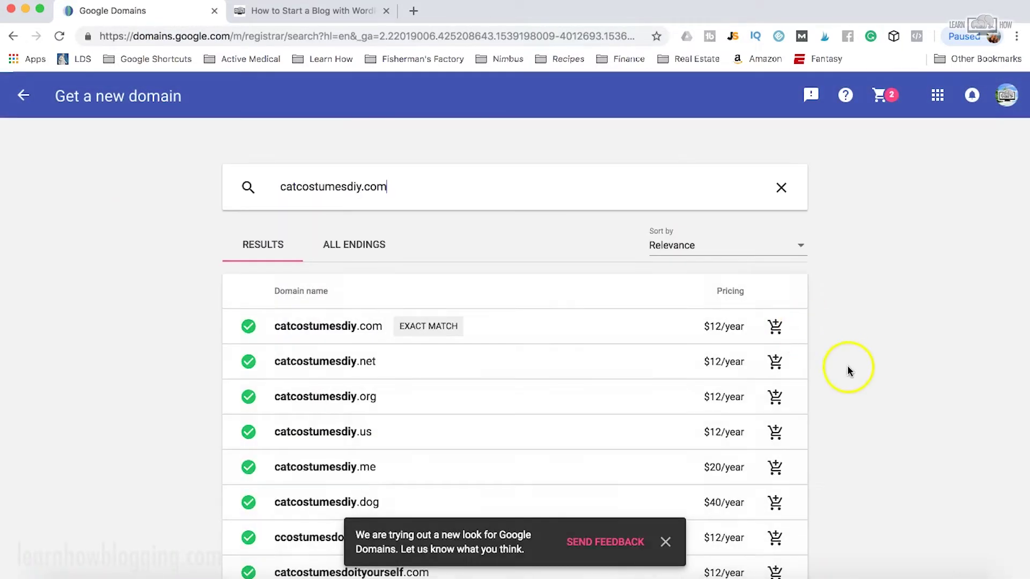
Add catcostumesdiy.com at $12/year to the cart and view the 3-item cart.
left_click(665, 543)
scroll(825, 500, "down", 3)
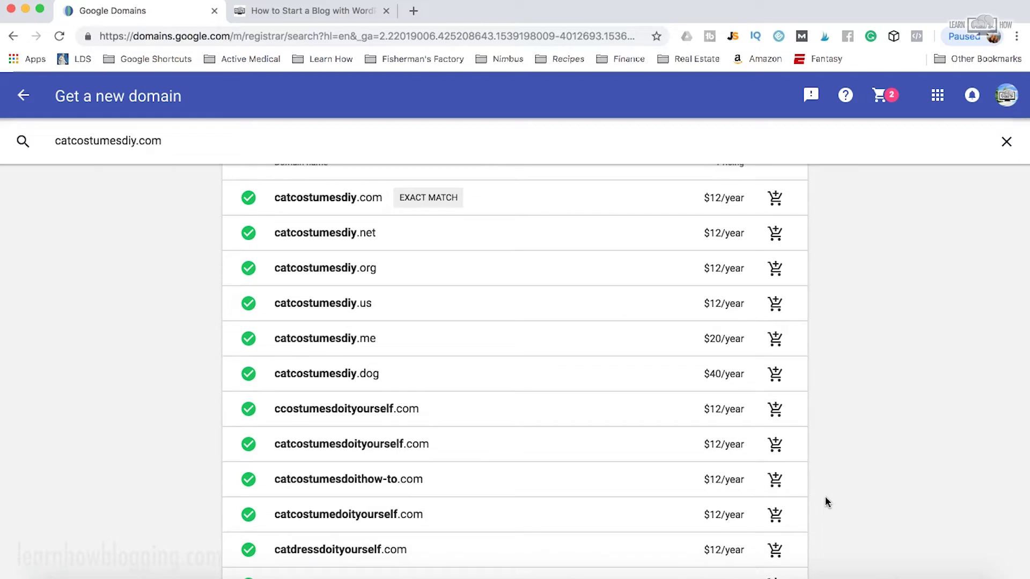
scroll(825, 497, "down", 3)
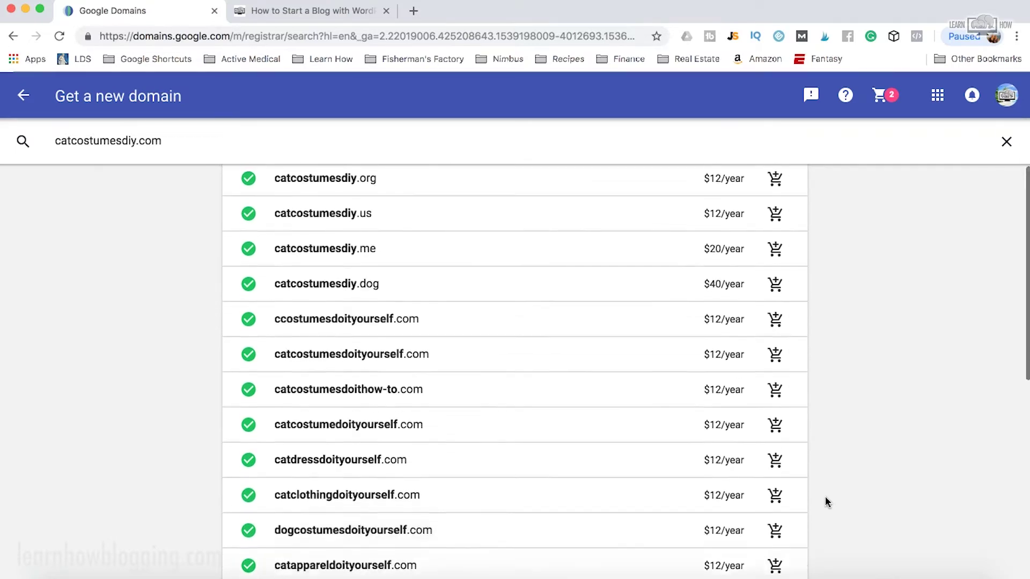
scroll(825, 500, "down", 4)
scroll(825, 500, "down", 5)
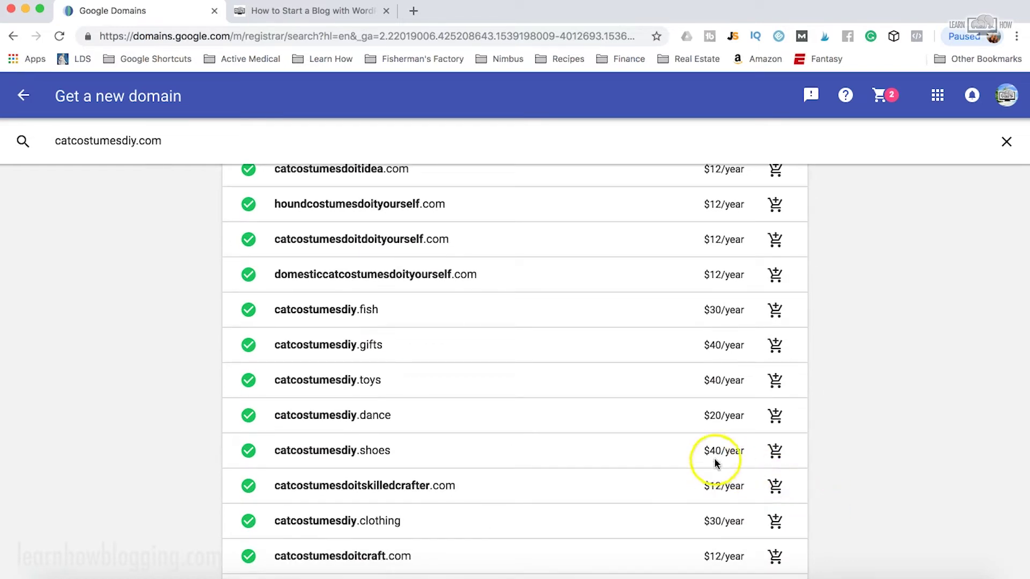
scroll(872, 449, "down", 4)
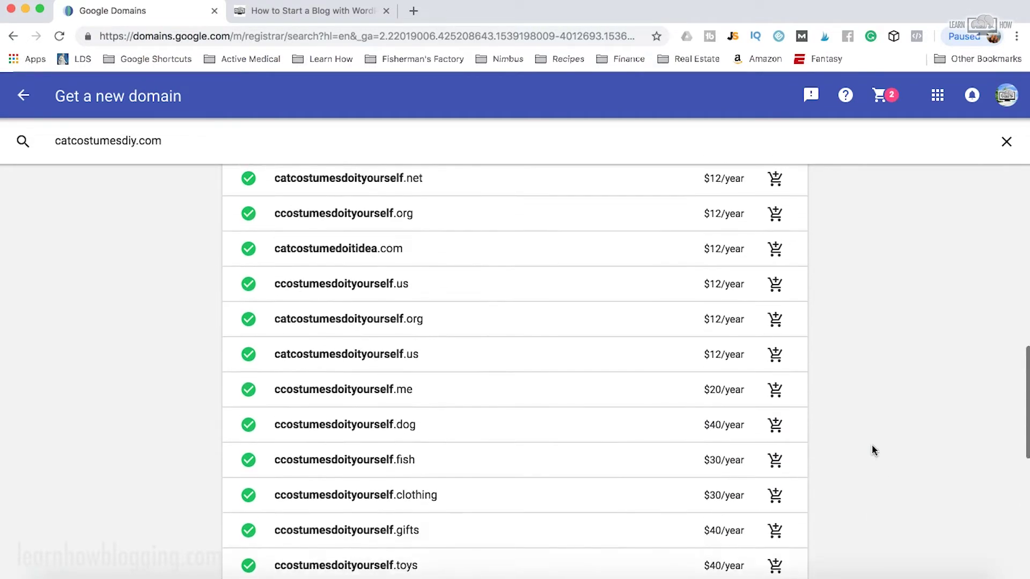
scroll(872, 444, "up", 15)
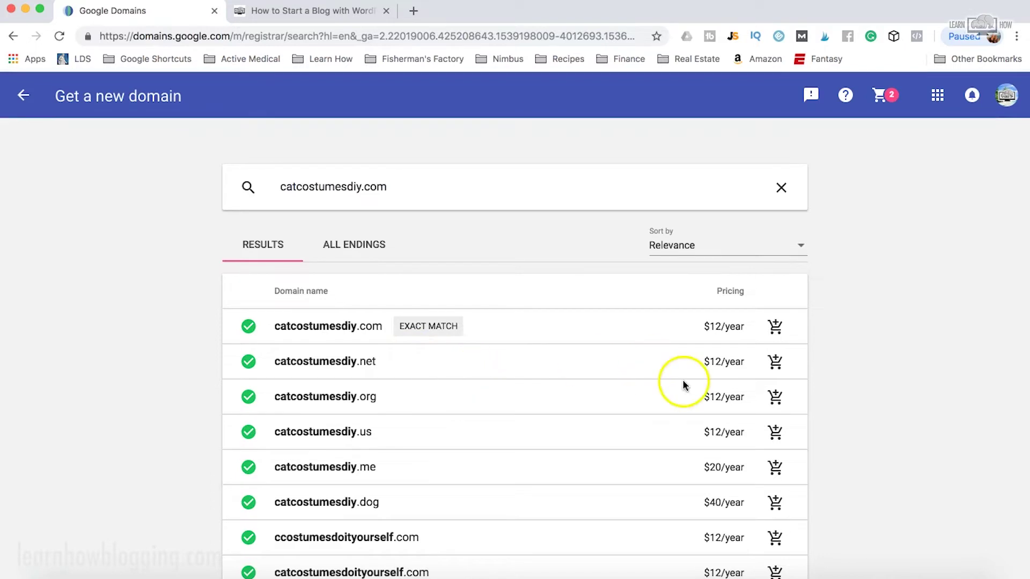
left_click(776, 327)
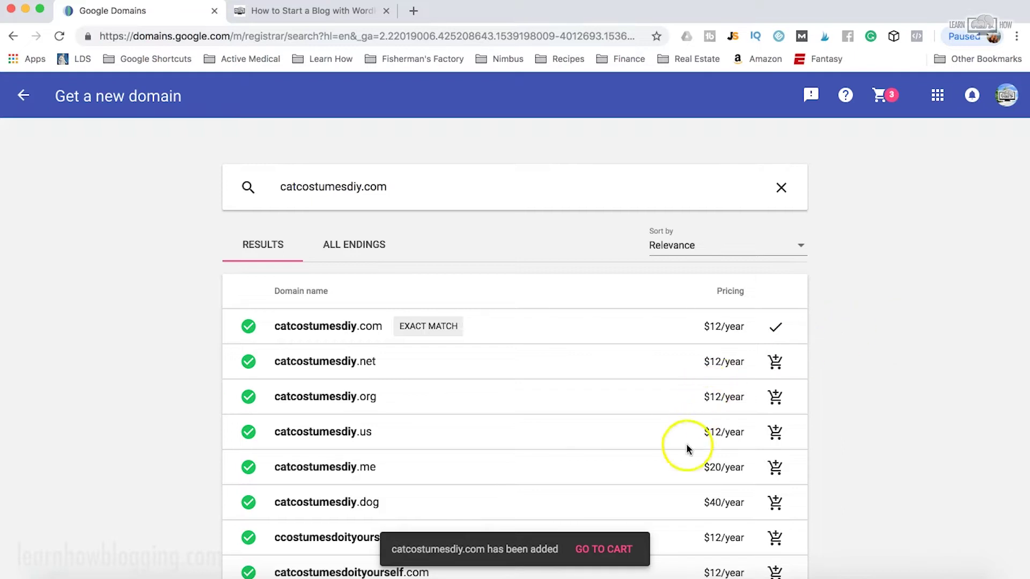
left_click(883, 107)
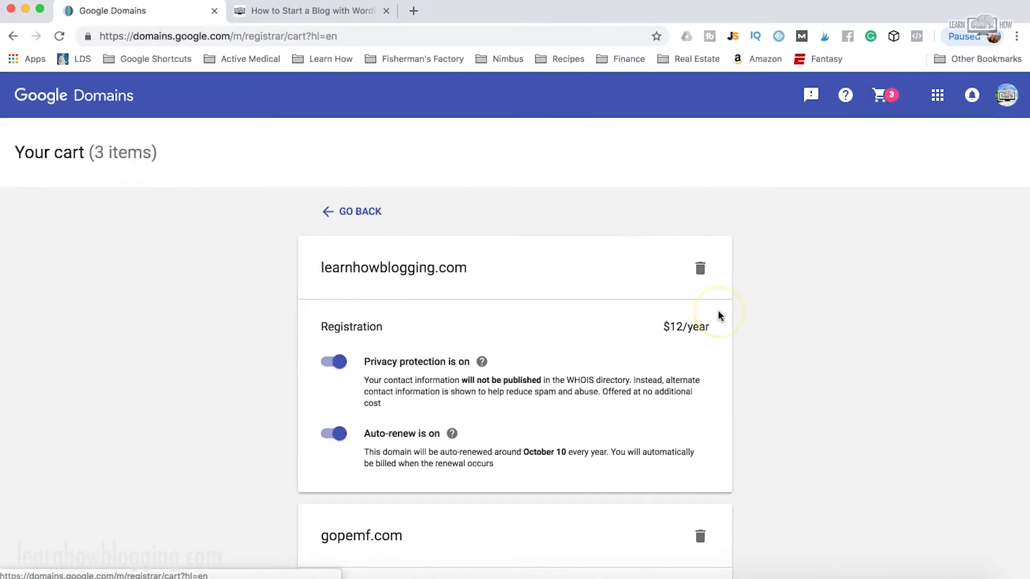
Review the cart with catcostumesdiy.com at $12 due today and proceed to checkout.
scroll(811, 326, "down", 2)
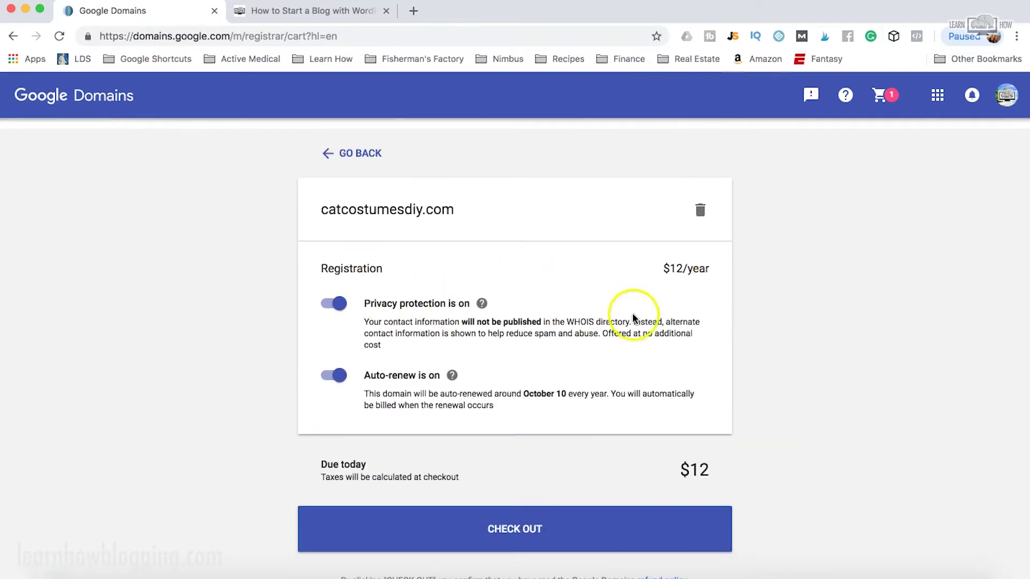
scroll(681, 282, "down", 1)
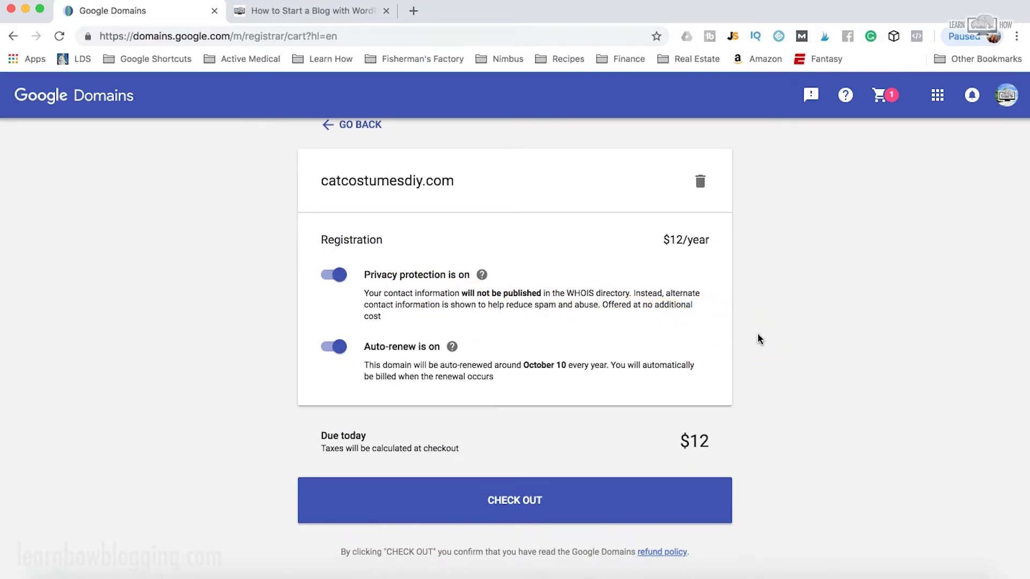
scroll(786, 337, "down", 1)
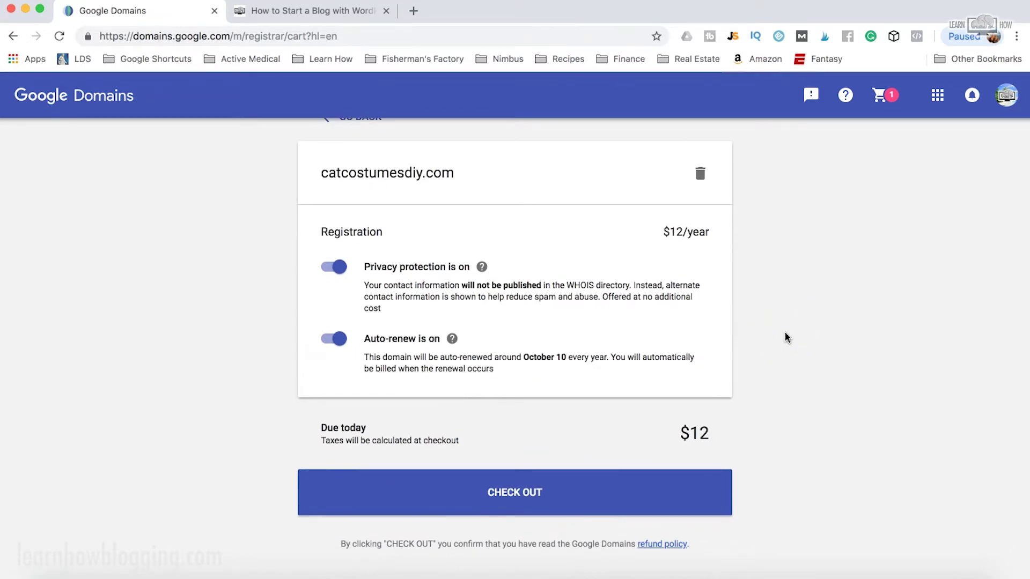
scroll(787, 336, "down", 2)
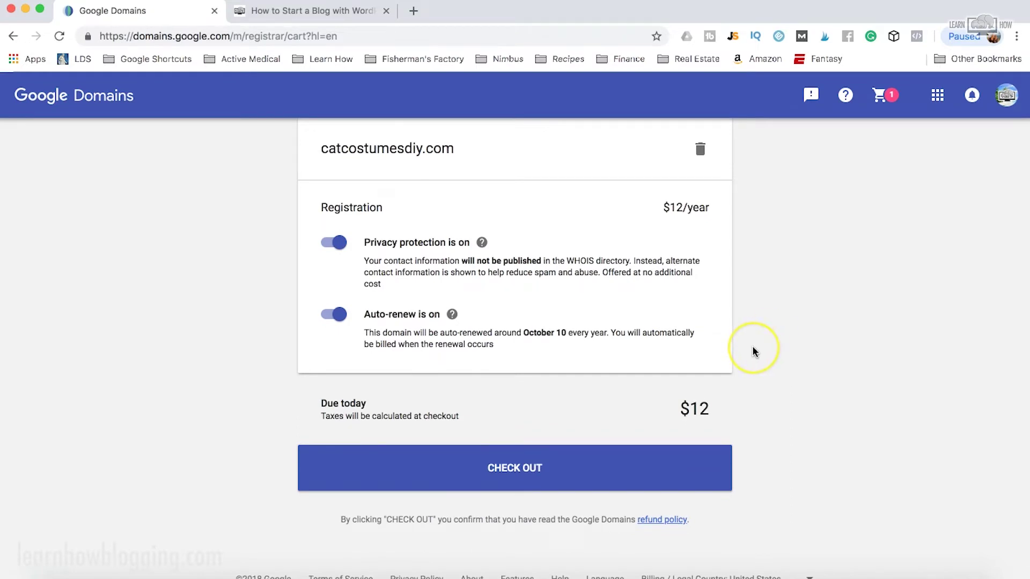
scroll(753, 352, "down", 2)
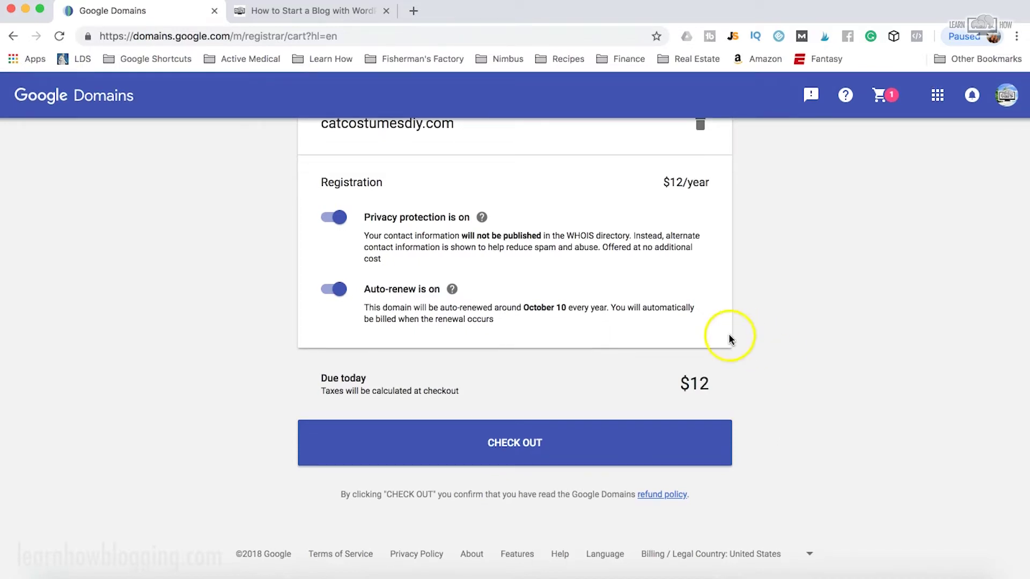
left_click(564, 422)
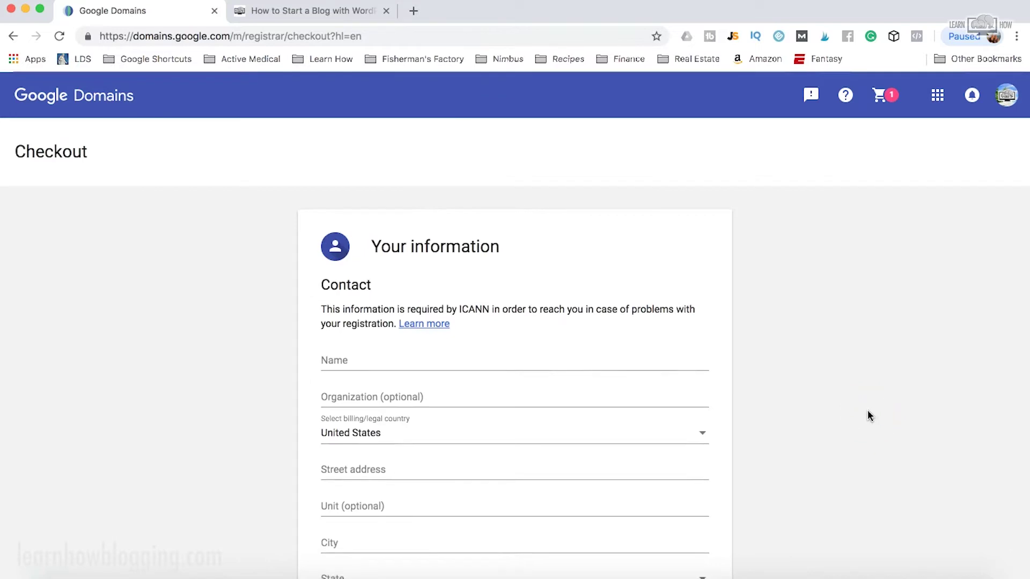
Review the contact details with privacy protection left on, then save and continue to payment.
scroll(869, 416, "down", 3)
scroll(869, 417, "down", 4)
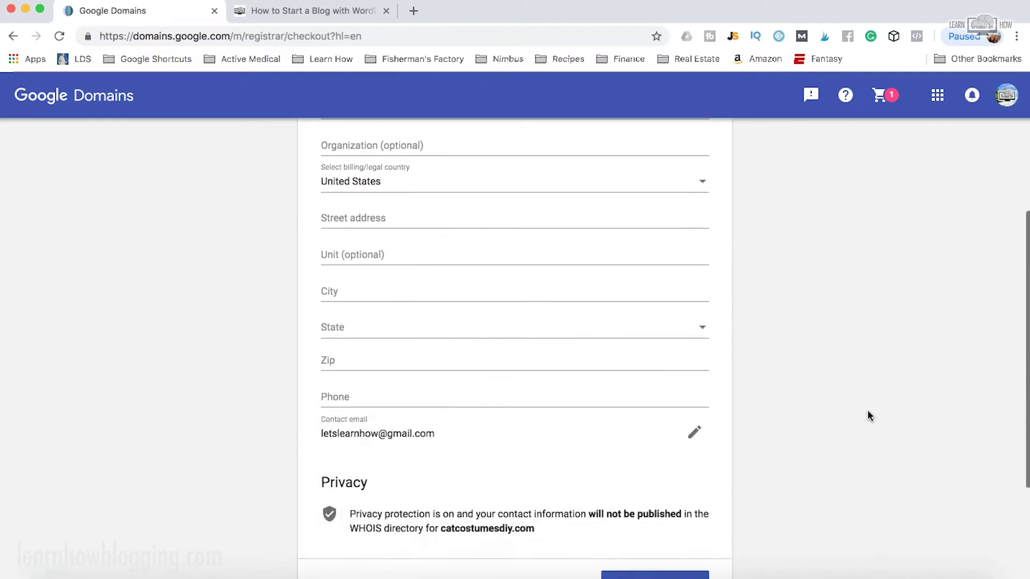
scroll(869, 416, "up", 2)
scroll(869, 417, "up", 1)
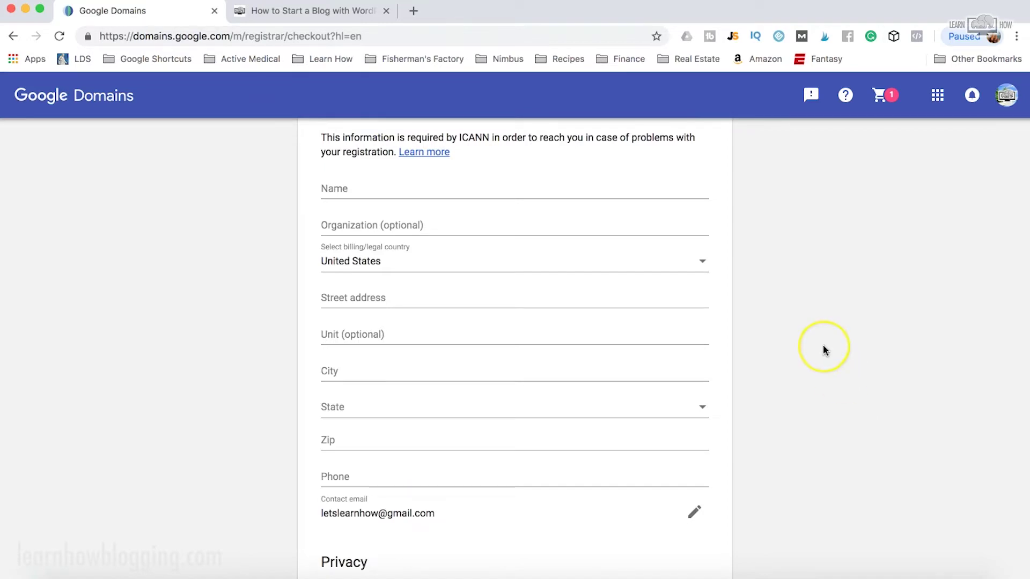
scroll(823, 345, "up", 1)
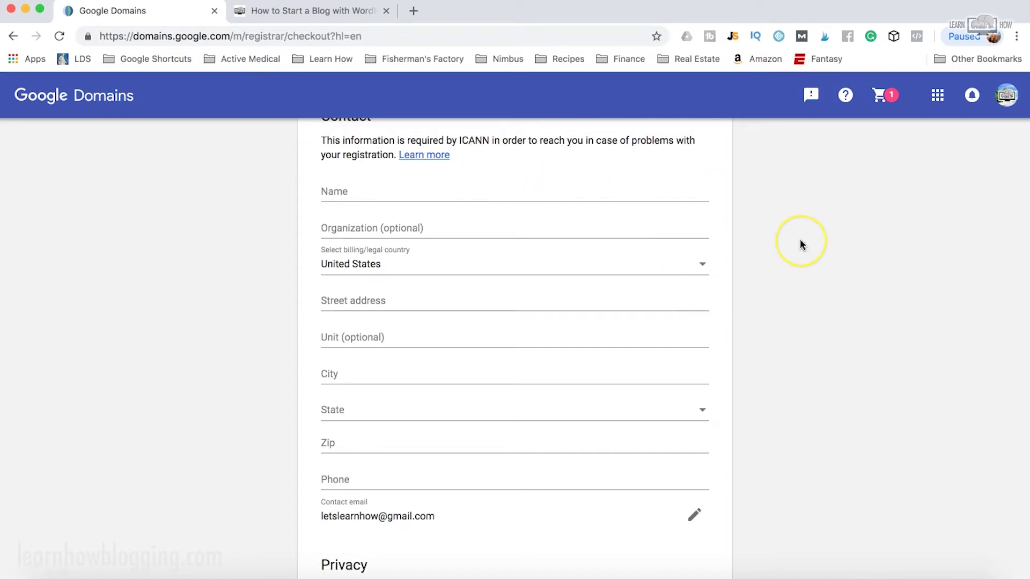
scroll(800, 240, "down", 1)
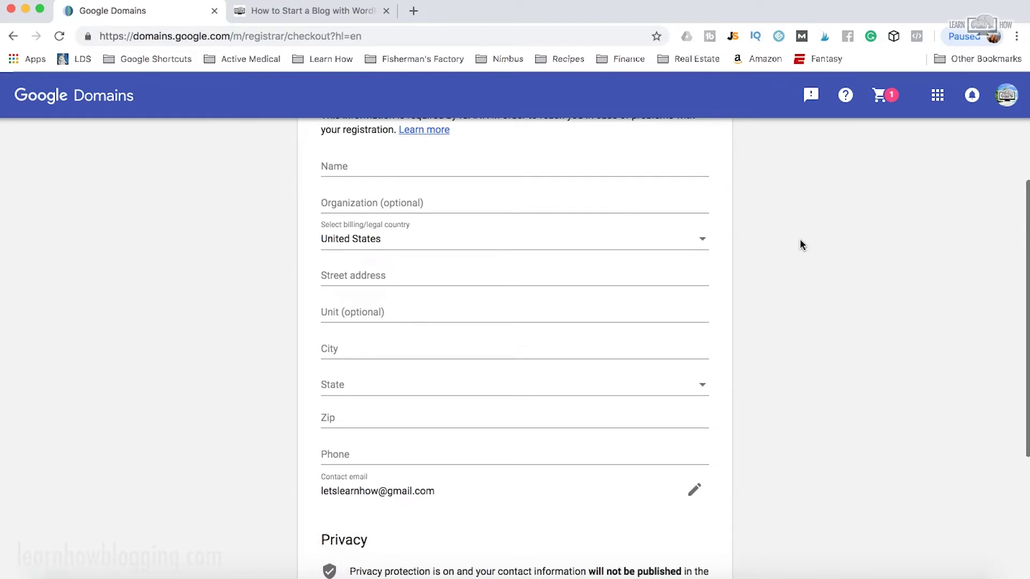
scroll(756, 329, "down", 1)
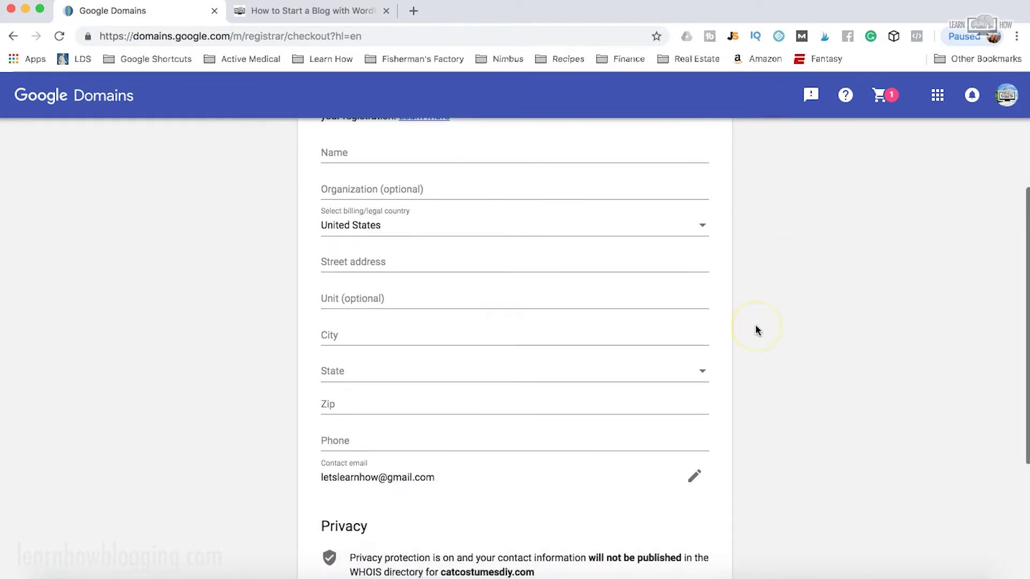
scroll(757, 329, "down", 4)
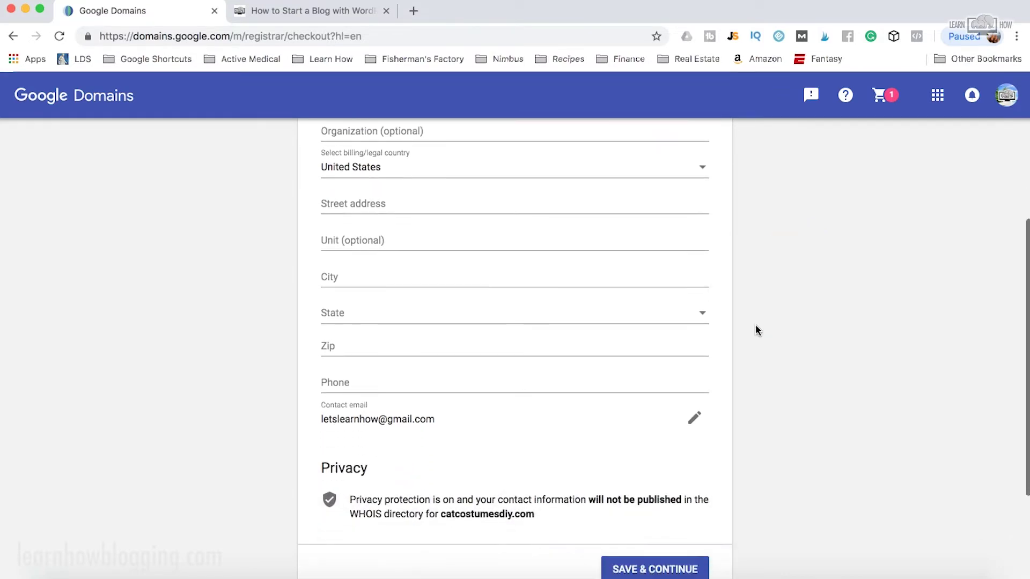
scroll(756, 326, "down", 2)
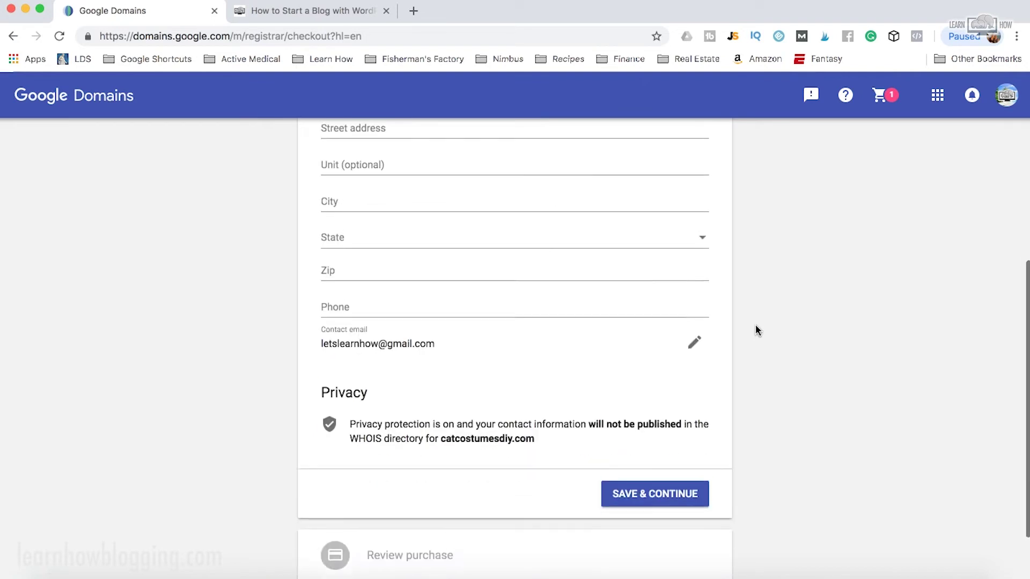
scroll(756, 329, "down", 3)
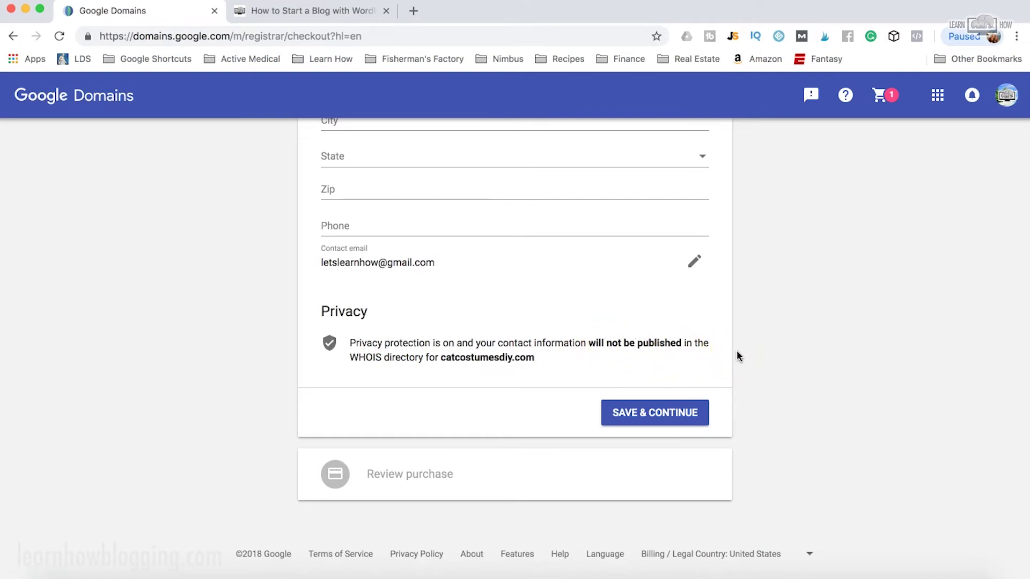
scroll(737, 354, "up", 5)
scroll(737, 354, "down", 5)
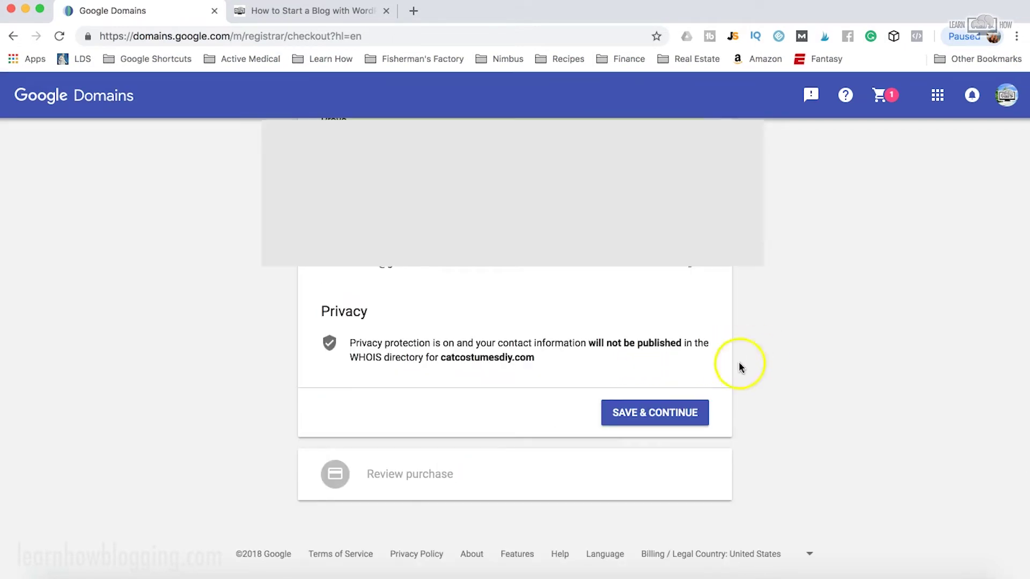
left_click(671, 414)
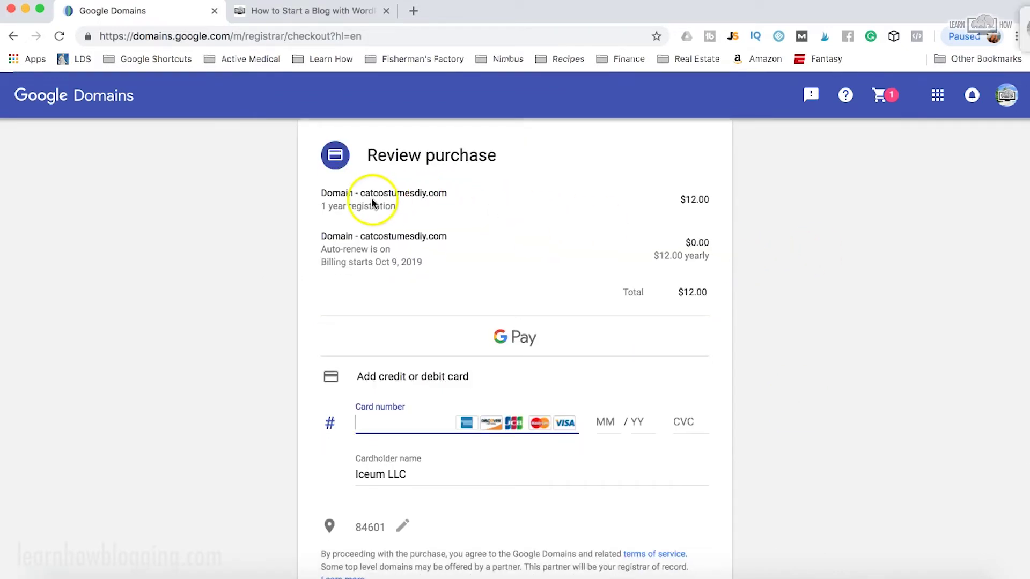
Scroll the Review purchase section showing the $12.00 total down toward the BUY button.
scroll(726, 246, "down", 2)
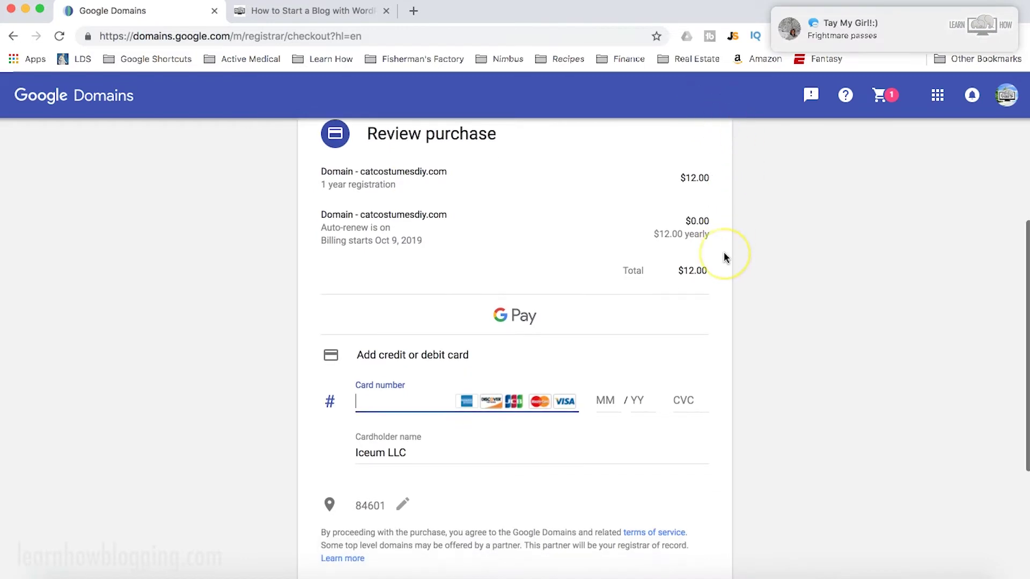
scroll(724, 258, "down", 5)
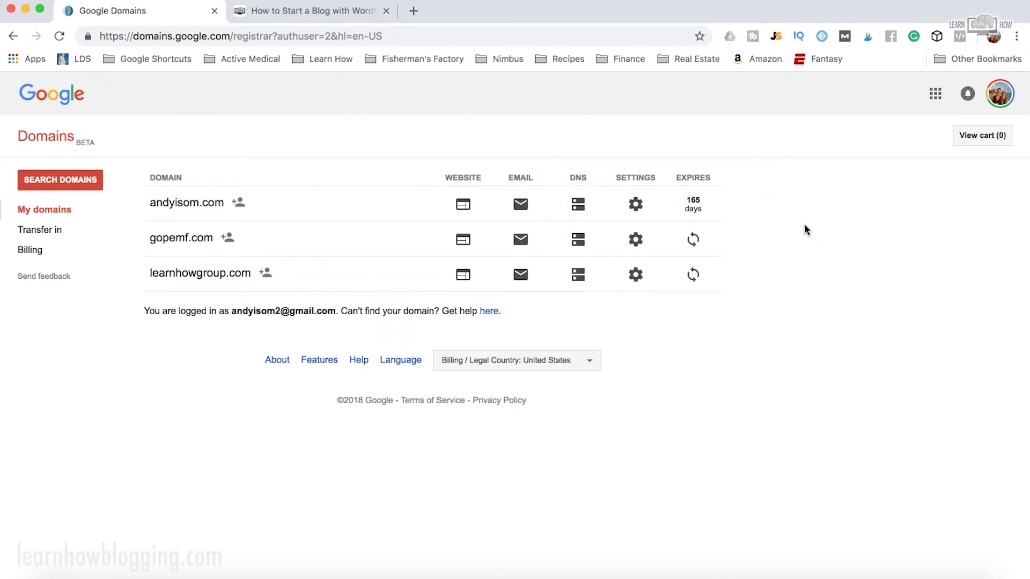
Bring up the My domains list with andyisom.com, gopemf.com and learnhowgroup.com.
left_click(769, 225)
Switch to the How to Start a Blog guide and find Step 2's Google Domains DNS screenshot.
left_click(356, 11)
scroll(555, 434, "down", 2)
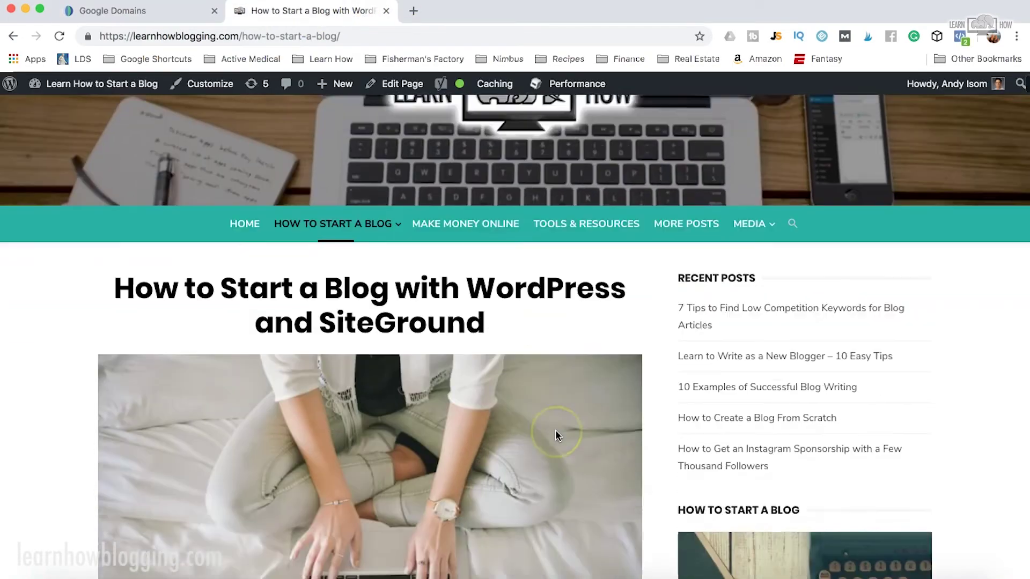
scroll(557, 435, "down", 20)
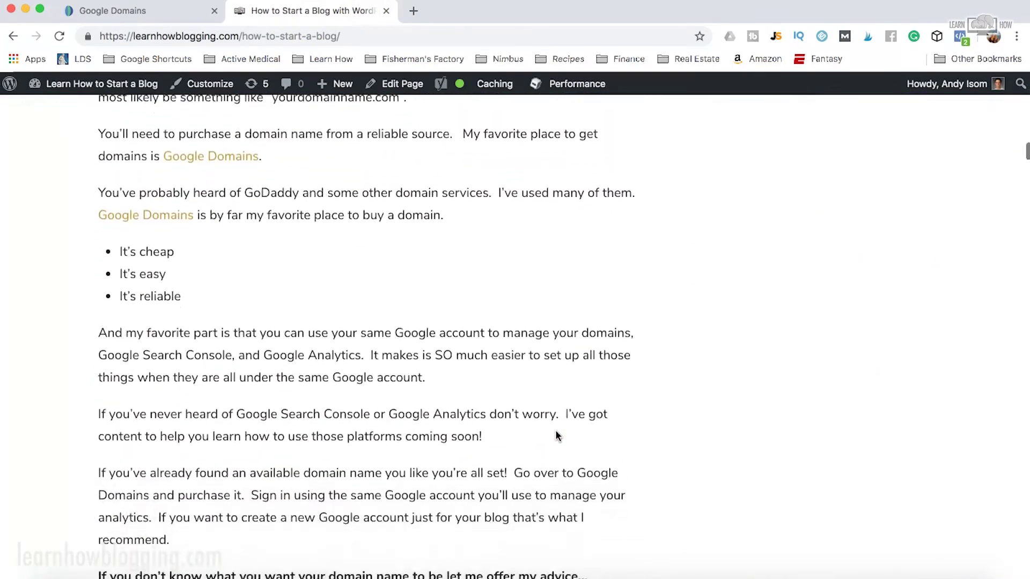
scroll(556, 437, "down", 15)
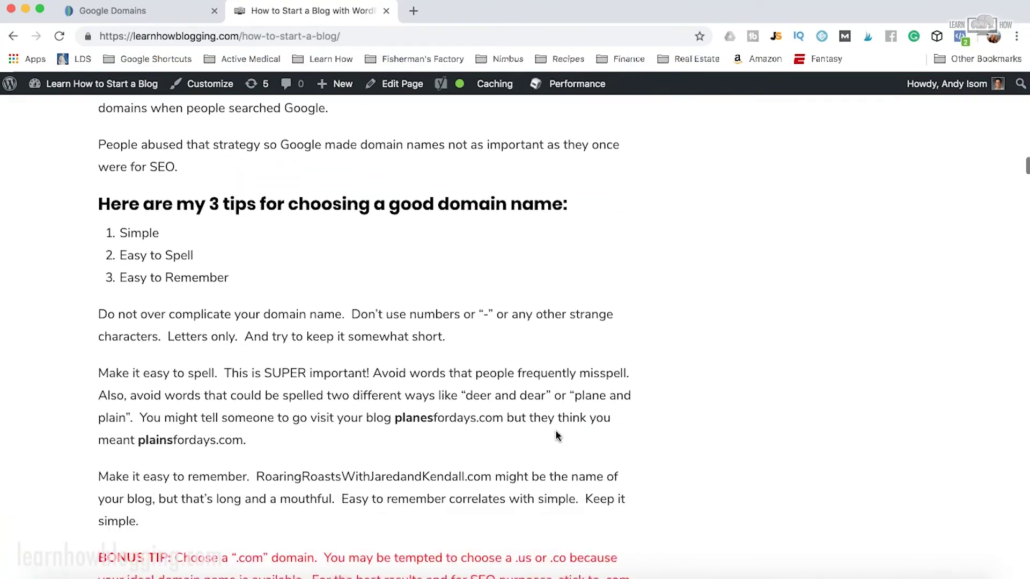
scroll(556, 436, "down", 15)
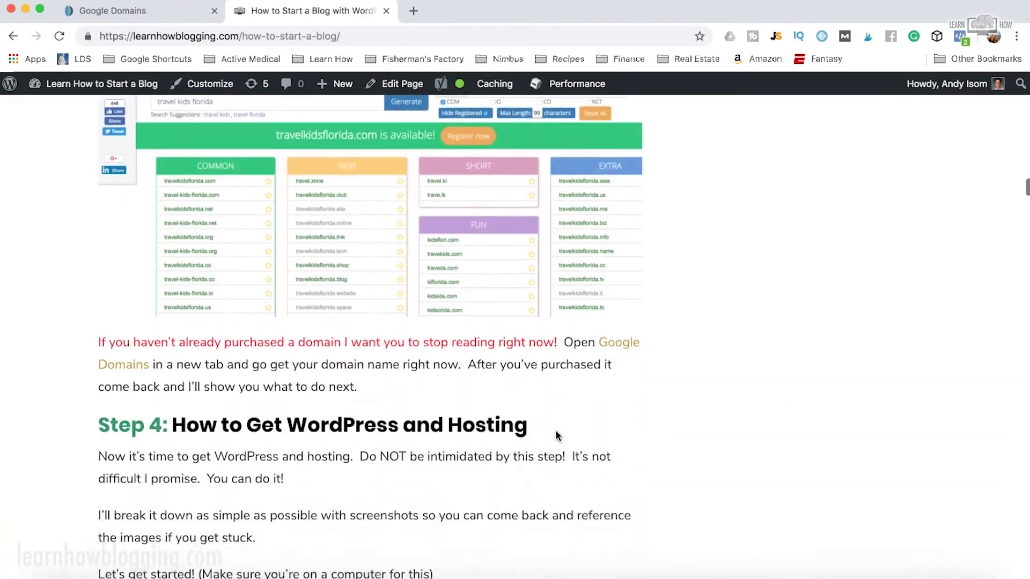
scroll(556, 436, "down", 20)
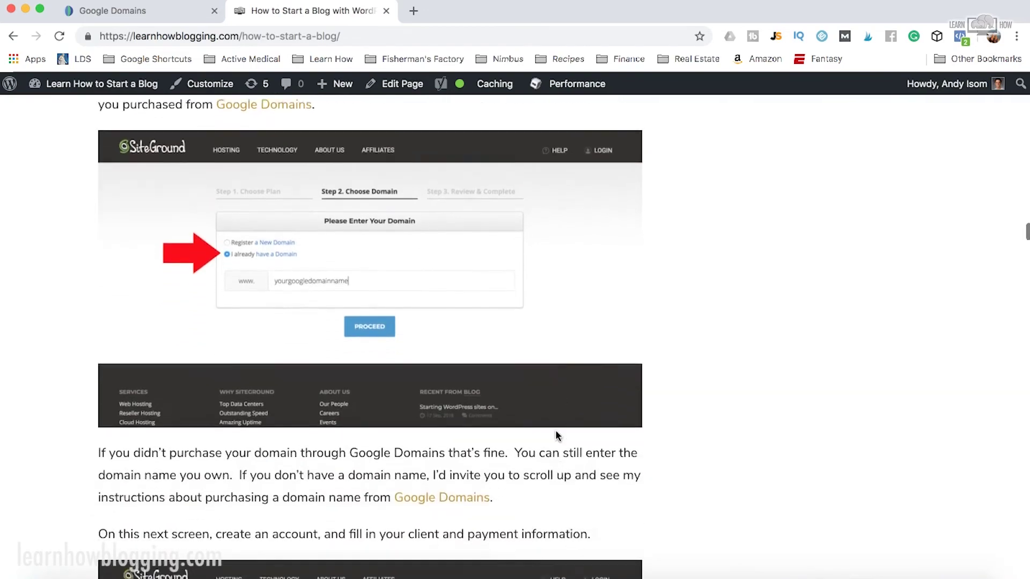
scroll(556, 436, "down", 20)
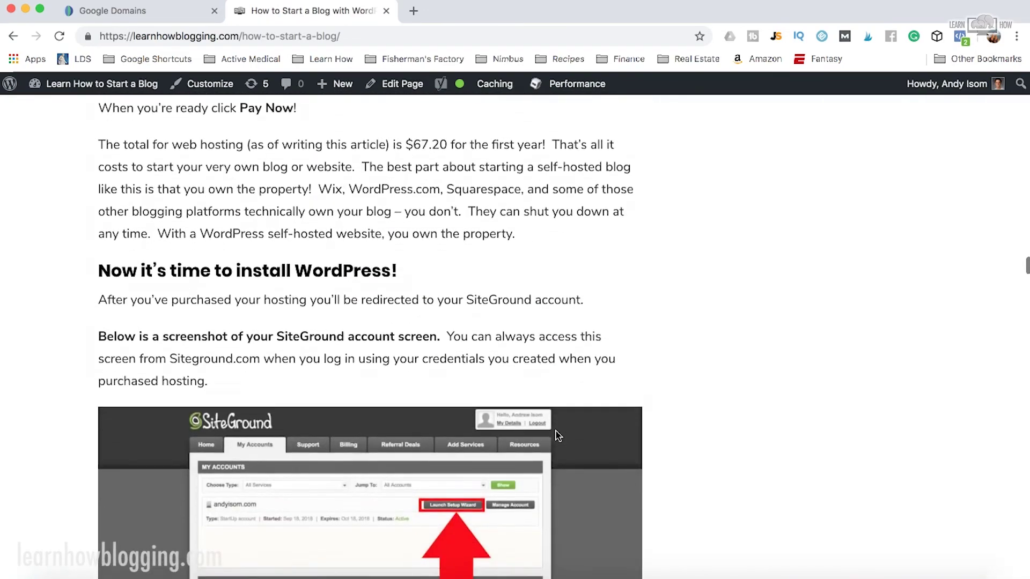
scroll(556, 436, "down", 15)
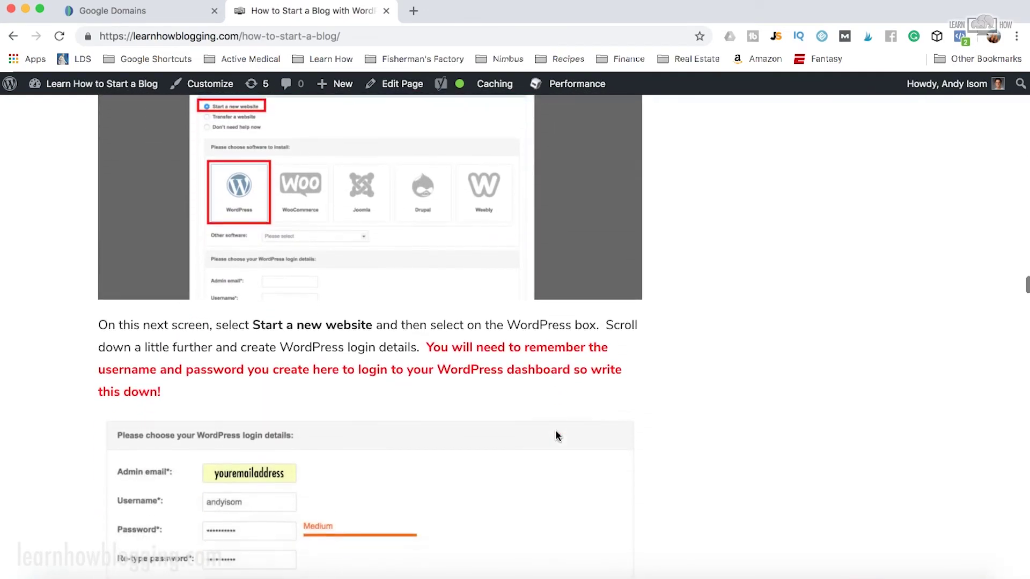
scroll(556, 436, "down", 12)
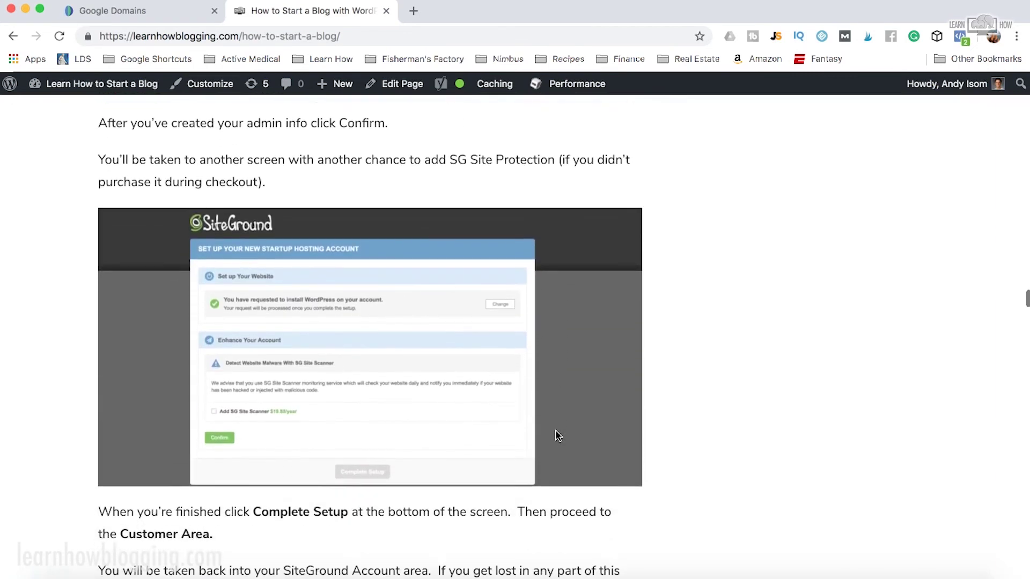
scroll(558, 436, "down", 8)
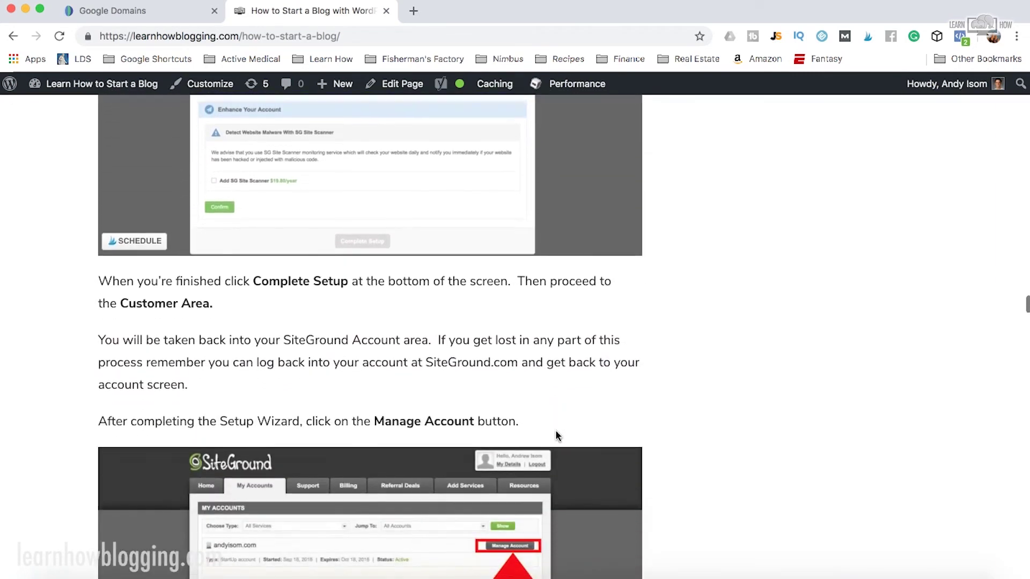
scroll(557, 436, "down", 5)
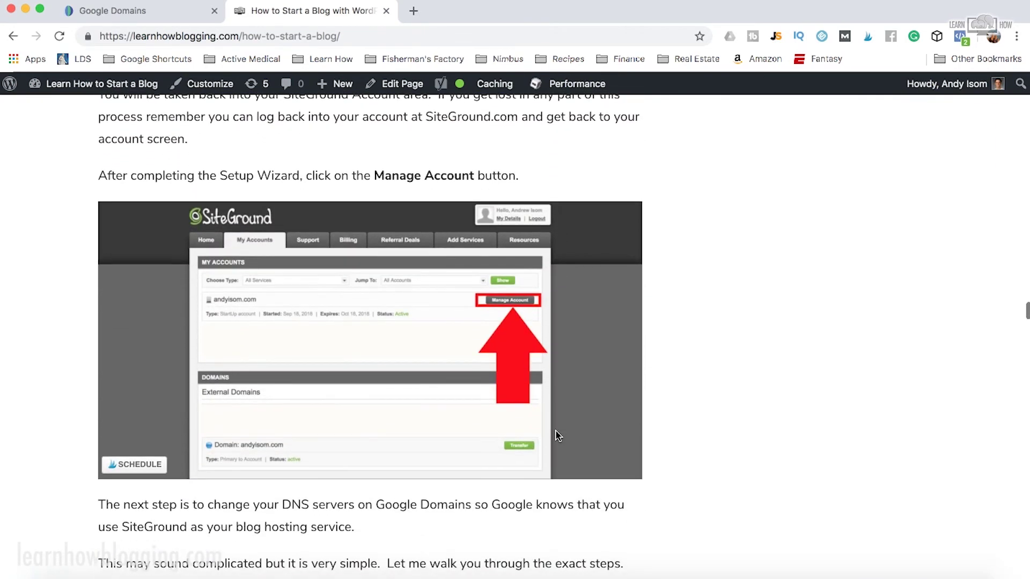
scroll(556, 437, "down", 8)
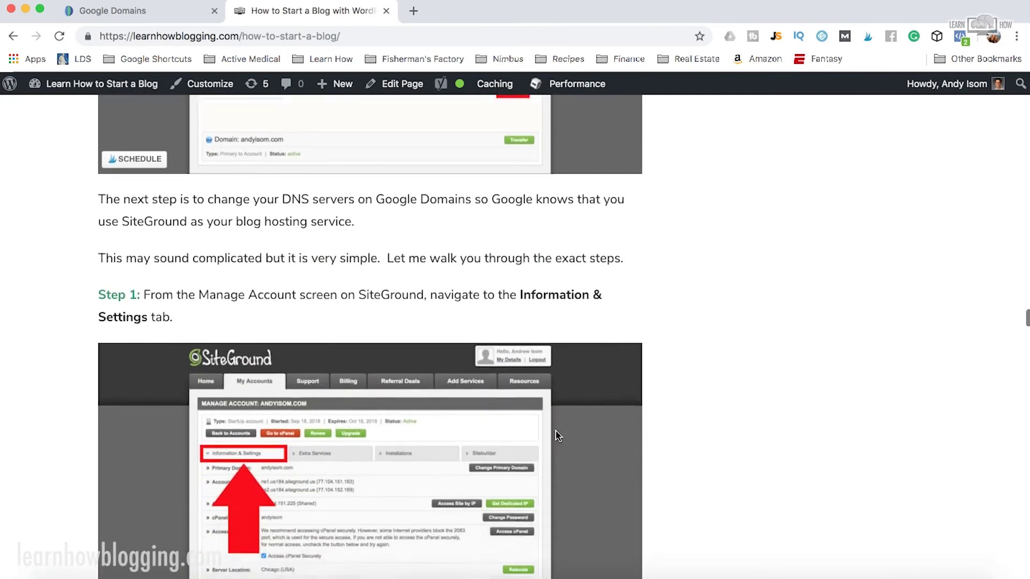
scroll(557, 437, "down", 13)
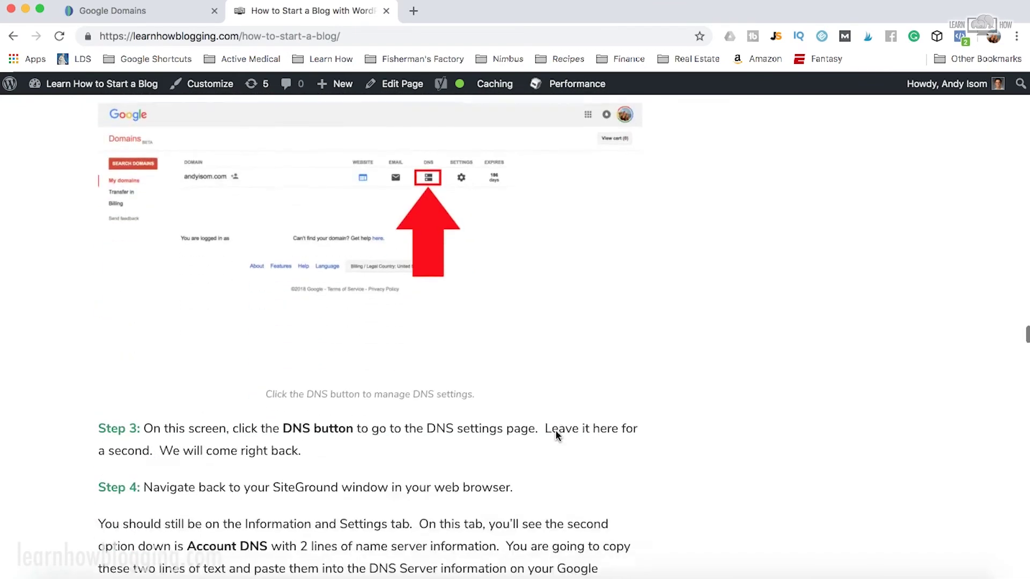
scroll(556, 436, "up", 4)
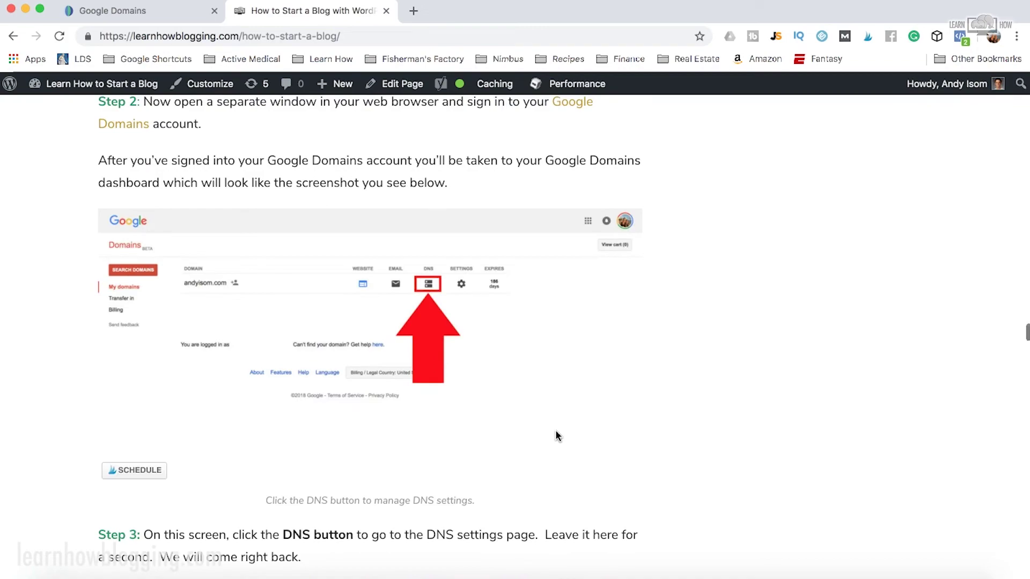